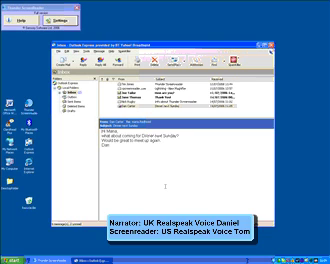
- Open the Message menu with the keyboard shortcut Alt, then M
{"action": "key", "text": "alt"}
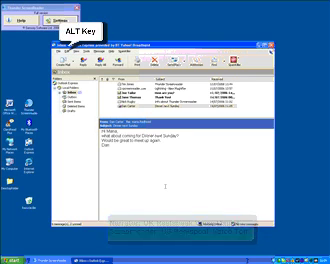
{"action": "key", "text": "m"}
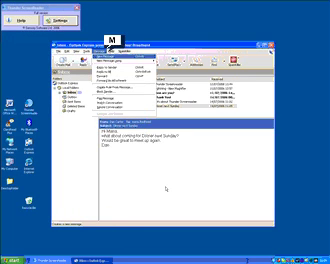
- Choose New Message and move to the To field for Zera's address
{"action": "key", "text": "Return"}
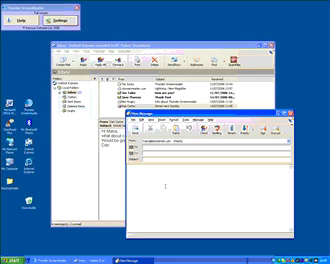
{"action": "key", "text": "Tab"}
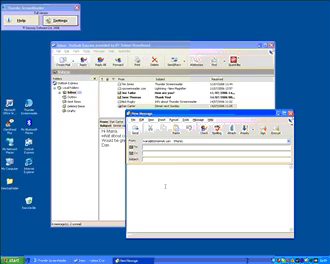
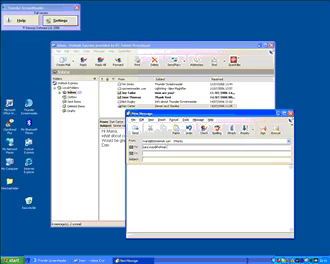
- Move from the To field to the Subject line for 'Meeting on Friday'
{"action": "key", "text": "Tab"}
{"action": "key", "text": "Tab"}
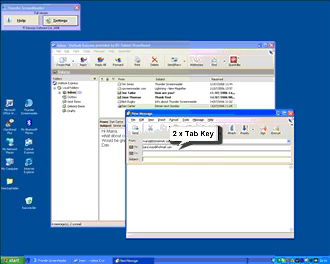
{"action": "type", "text": "Mee"}
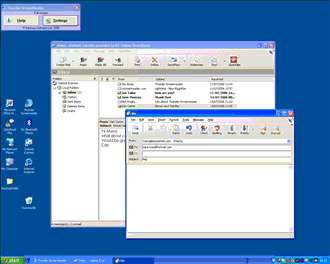
{"action": "type", "text": "ting on "}
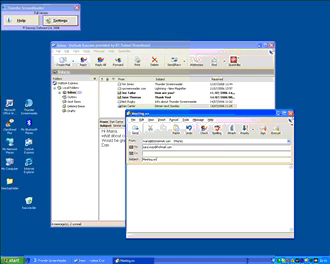
{"action": "type", "text": "Frida"}
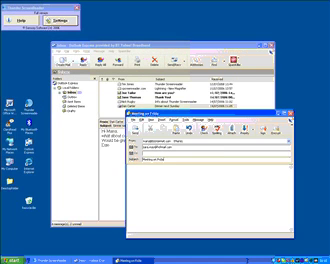
{"action": "type", "text": "y"}
- Write the Friday apology, 'What about meeting on Monday?' and the signature on separate lines
{"action": "key", "text": "Tab"}
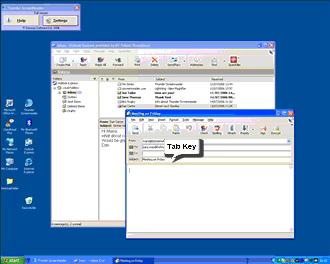
{"action": "type", "text": "Dear"}
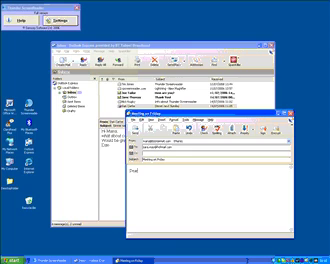
{"action": "type", "text": " Sara"}
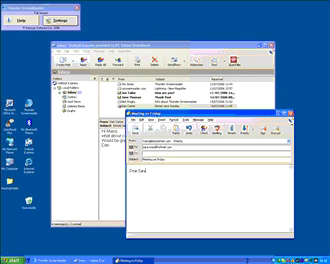
{"action": "type", "text": ","}
{"action": "type", "text": " I"}
{"action": "type", "text": "'dou"}
{"action": "type", "text": "ld"}
{"action": "type", "text": " h"}
{"action": "type", "text": "a"}
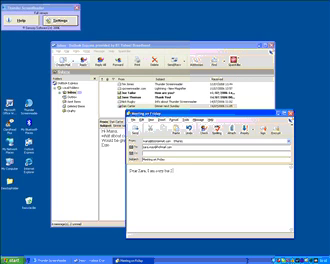
{"action": "type", "text": "p"}
{"action": "type", "text": "p"}
{"action": "type", "text": "y"}
{"action": "type", "text": " that I can't make it on"}
{"action": "type", "text": "Fr"}
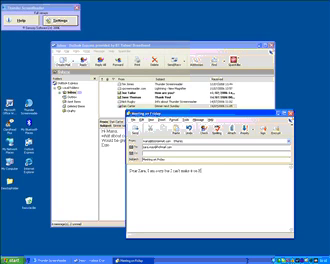
{"action": "type", "text": "id"}
{"action": "type", "text": "ay"}
{"action": "key", "text": "Return"}
{"action": "type", "text": "What a"}
{"action": "type", "text": "bout mee"}
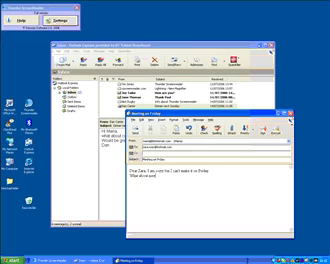
{"action": "type", "text": "ting on"}
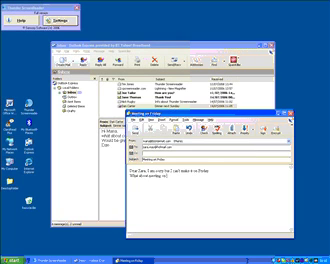
{"action": "type", "text": " Mond"}
{"action": "type", "text": "ay?"}
{"action": "key", "text": "Return"}
{"action": "type", "text": "Ma"}
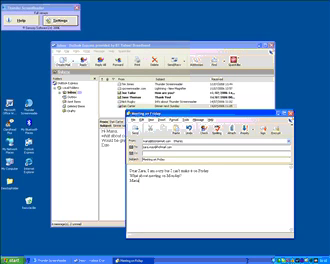
{"action": "type", "text": "ria"}
- Select the message text, then send 'Meeting on Friday' from the File menu
{"action": "key", "text": "ctrl+a"}
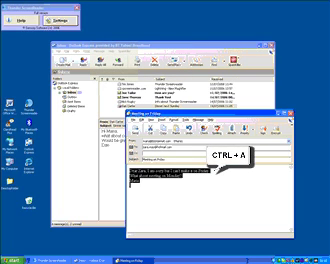
{"action": "key", "text": "Caps_Lock+h"}
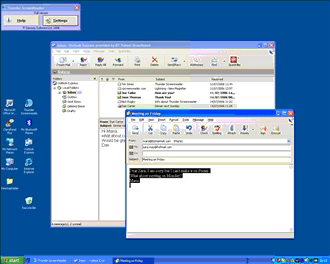
{"action": "key", "text": "alt"}
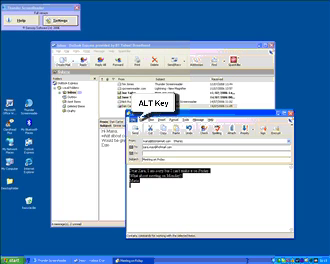
{"action": "key", "text": "Down"}
{"action": "key", "text": "Down"}
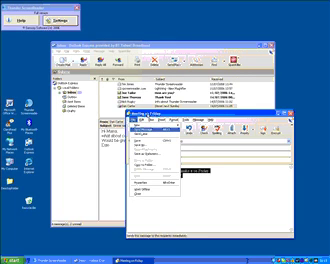
{"action": "key", "text": "Return"}
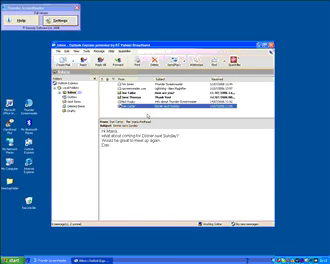